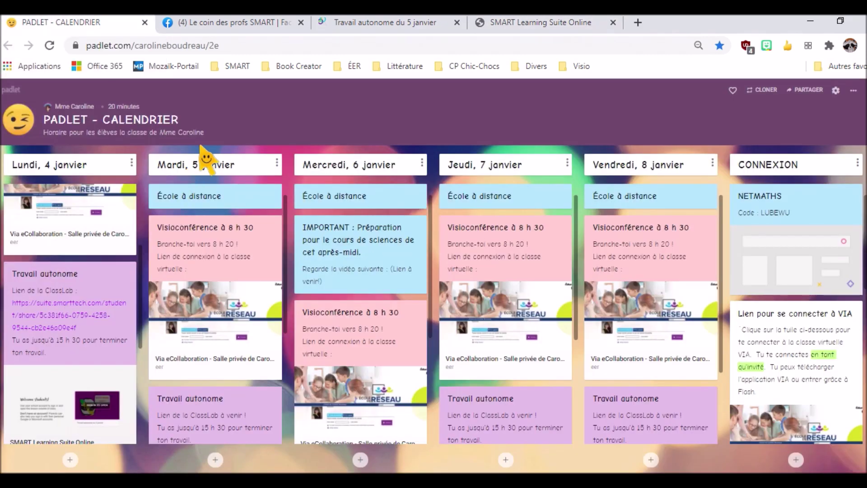
Step: Open the SMART Learning Suite link under Monday 4 January's Travail autonome and sign in to the lesson with Microsoft
{"action": "scroll", "coordinate": [287, 253], "scroll_direction": "down", "scroll_amount": 3}
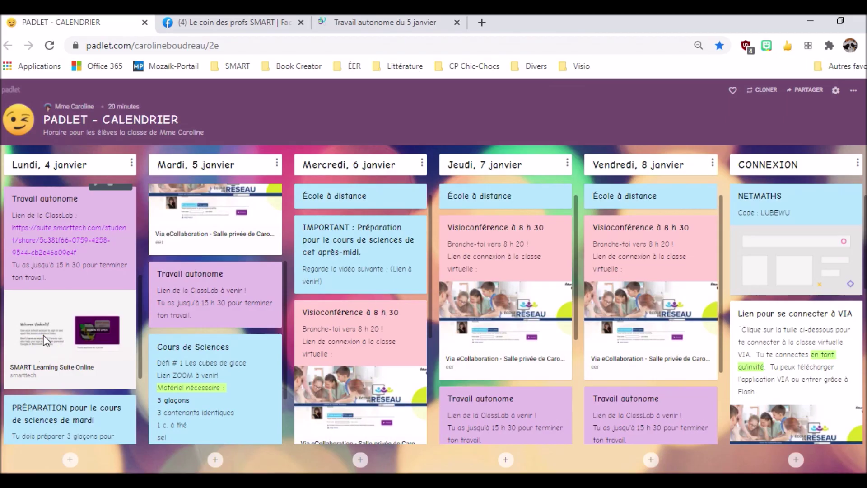
{"action": "left_click", "coordinate": [47, 341]}
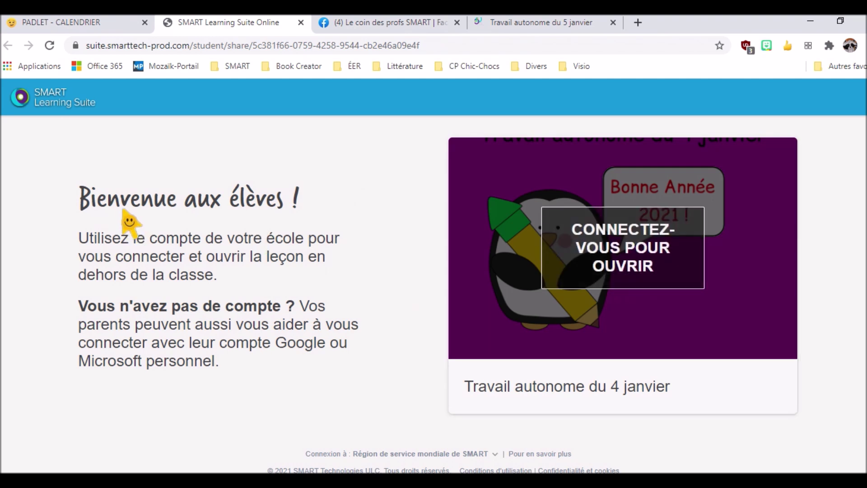
{"action": "left_click", "coordinate": [606, 240]}
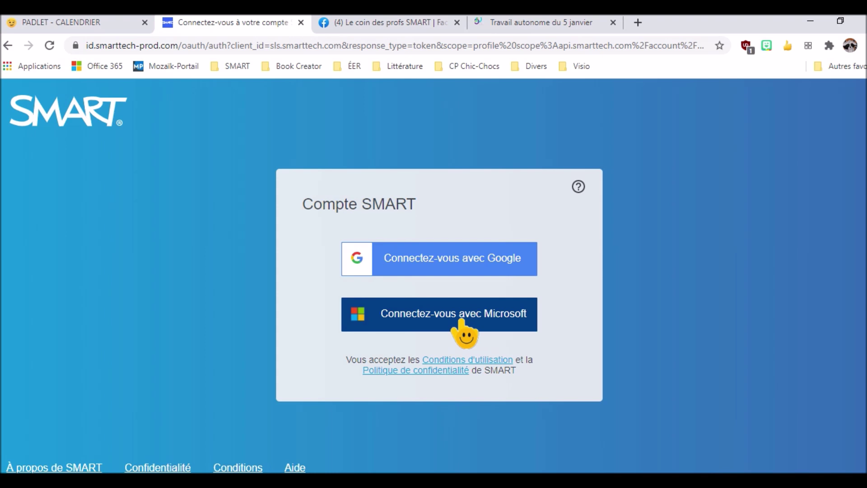
{"action": "left_click", "coordinate": [439, 324]}
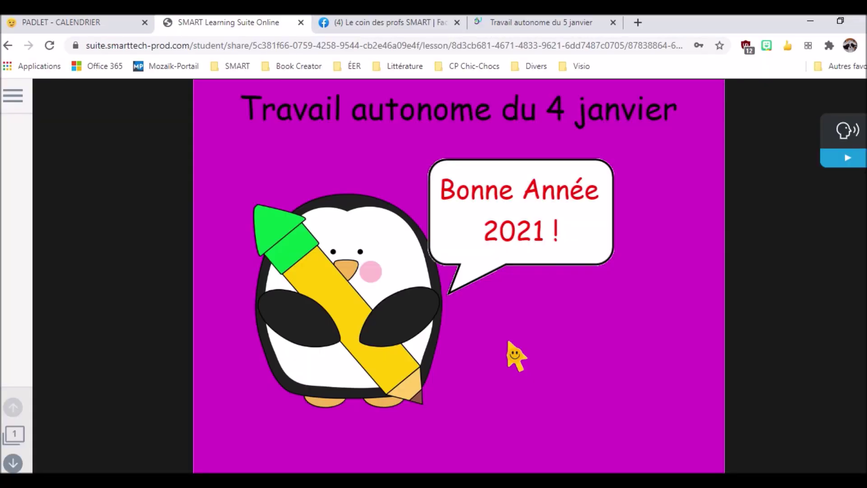
Step: Go to page 2 of the lesson, play its audio instructions and pause them
{"action": "left_click", "coordinate": [14, 464]}
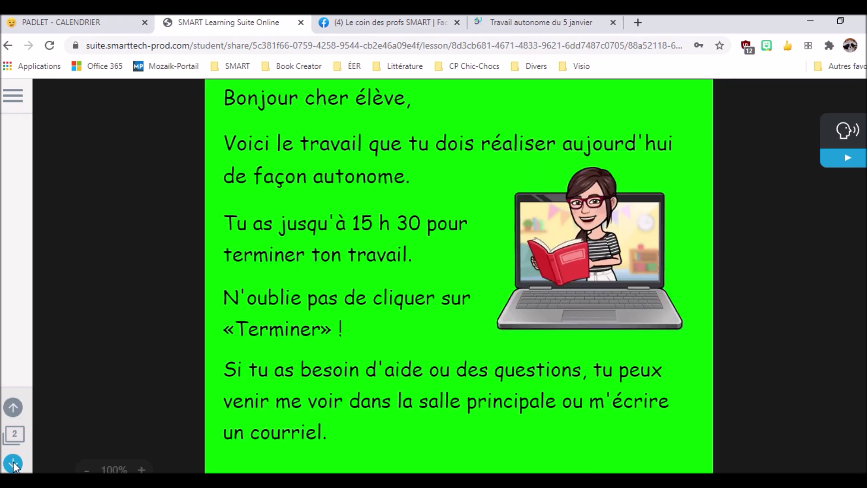
{"action": "left_click", "coordinate": [844, 160]}
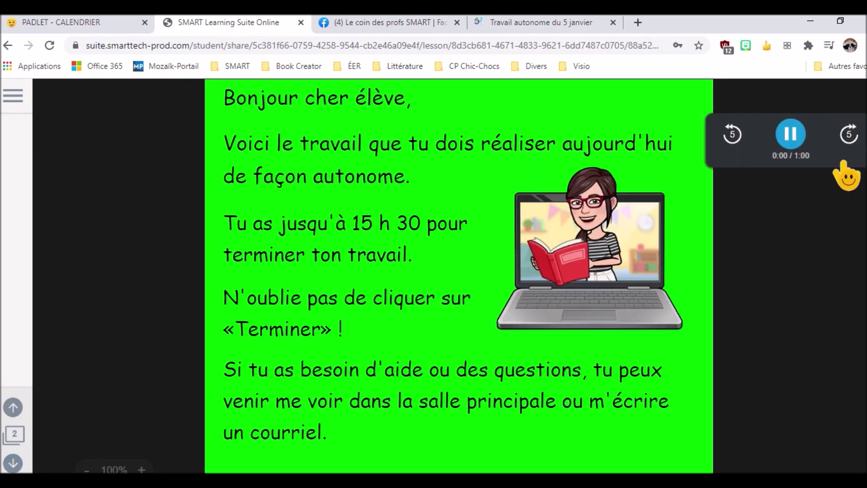
{"action": "left_click", "coordinate": [791, 143]}
Step: Go to page 4 of the lesson and start the Distribuer activity
{"action": "left_click", "coordinate": [13, 464]}
{"action": "left_click", "coordinate": [12, 464]}
{"action": "left_click", "coordinate": [12, 464]}
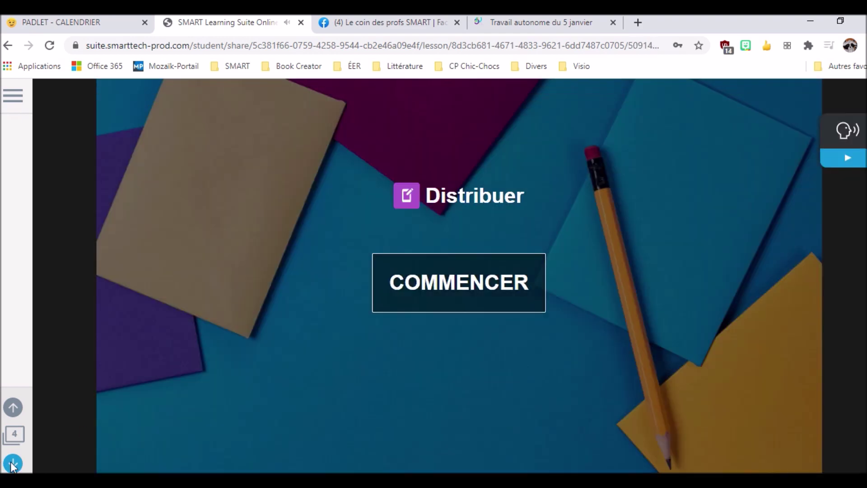
{"action": "left_click", "coordinate": [437, 302]}
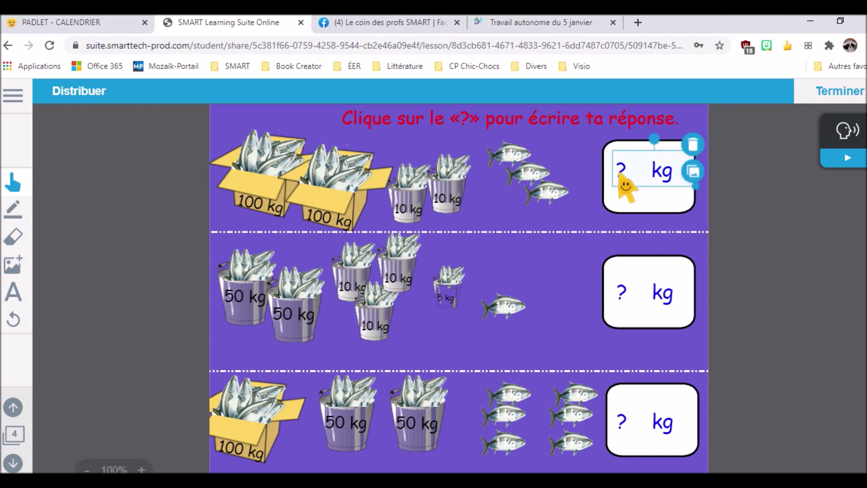
Step: Replace the question marks in the first and second answer boxes with 223 and 136
{"action": "left_click", "coordinate": [620, 175]}
{"action": "key", "text": "BackSpace"}
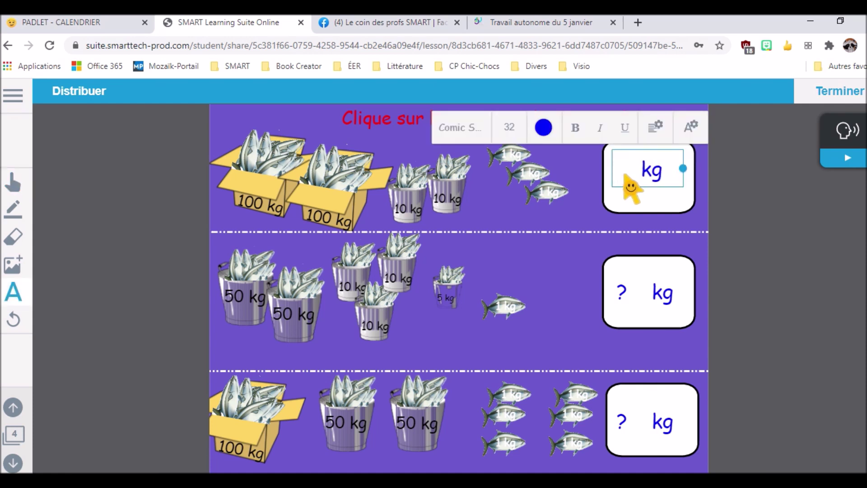
{"action": "type", "text": "223"}
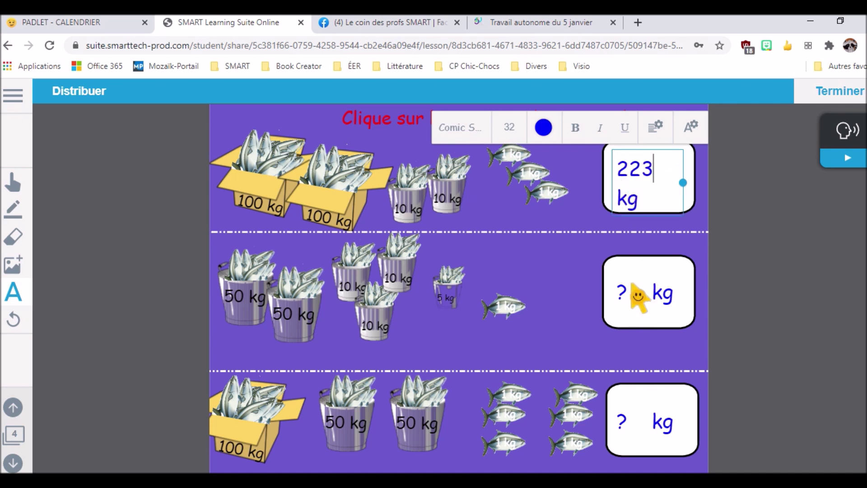
{"action": "left_click", "coordinate": [629, 294]}
{"action": "left_click", "coordinate": [629, 293]}
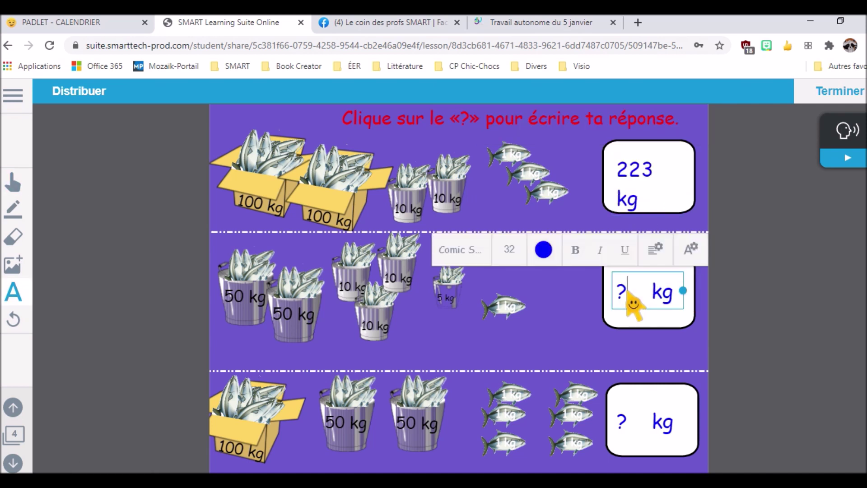
{"action": "key", "text": "BackSpace"}
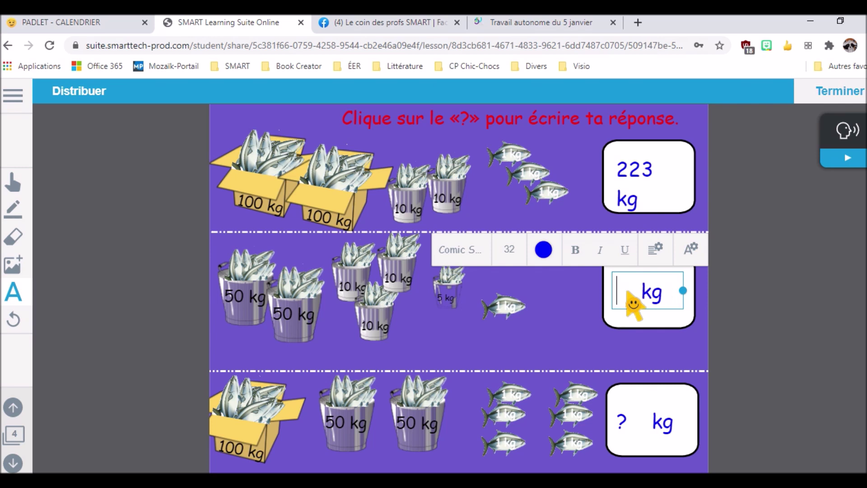
{"action": "type", "text": "136"}
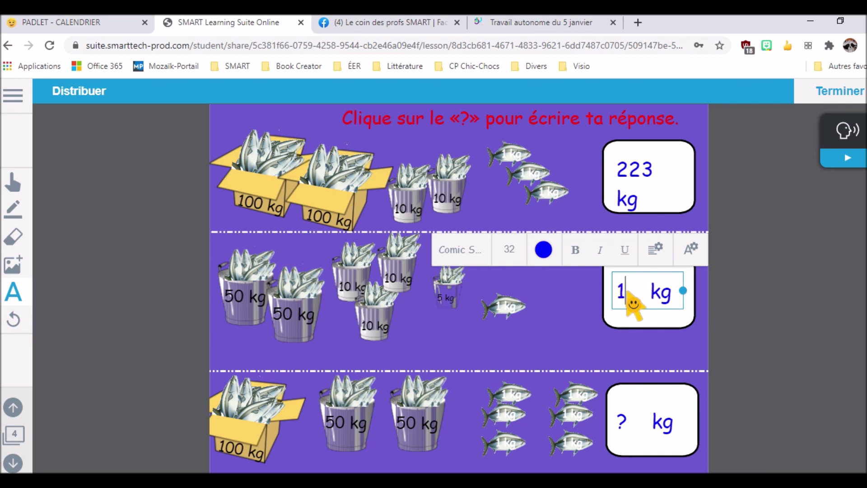
Step: Replace the question mark in the third answer box with 206 and mark the activity as finished
{"action": "left_click", "coordinate": [632, 433]}
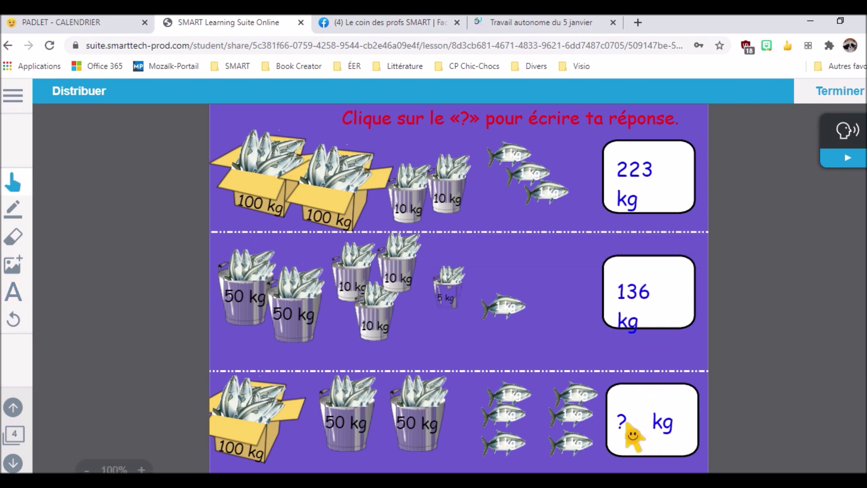
{"action": "left_click", "coordinate": [632, 433]}
{"action": "key", "text": "BackSpace"}
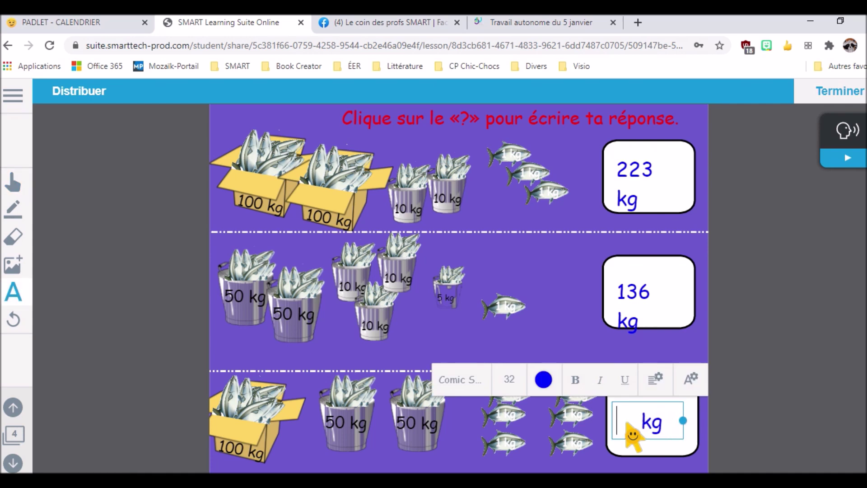
{"action": "type", "text": "20 "}
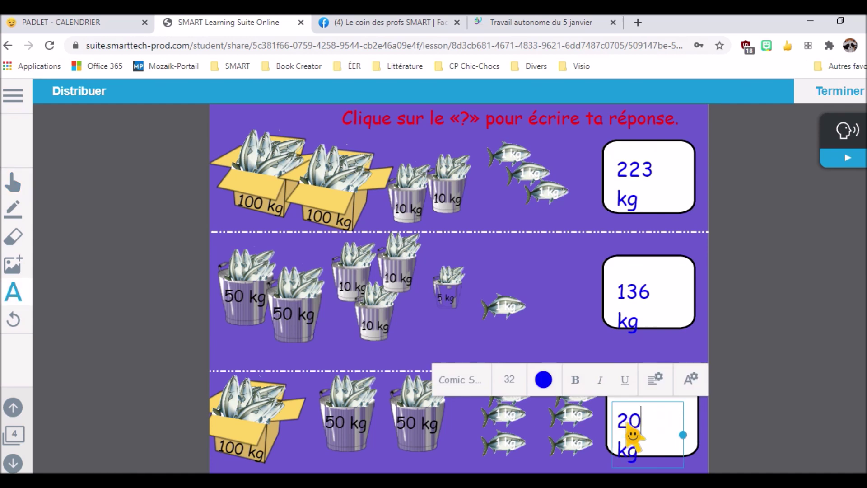
{"action": "type", "text": "6"}
{"action": "left_click", "coordinate": [566, 320]}
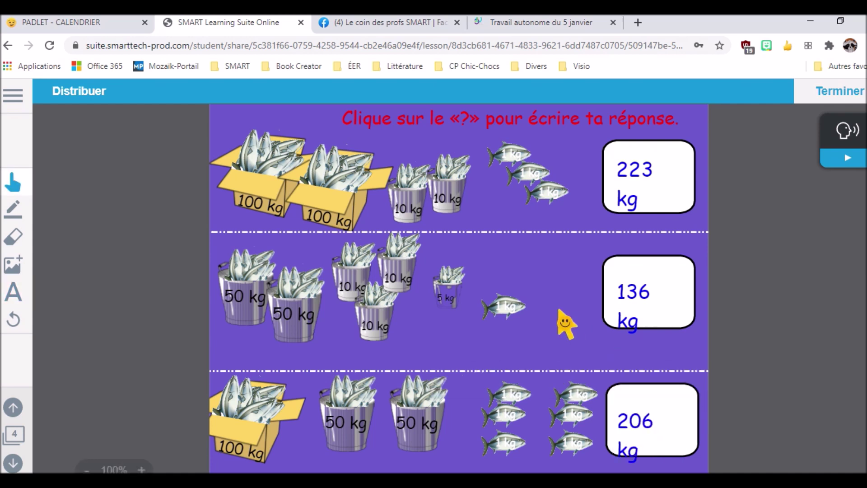
{"action": "left_click", "coordinate": [826, 92]}
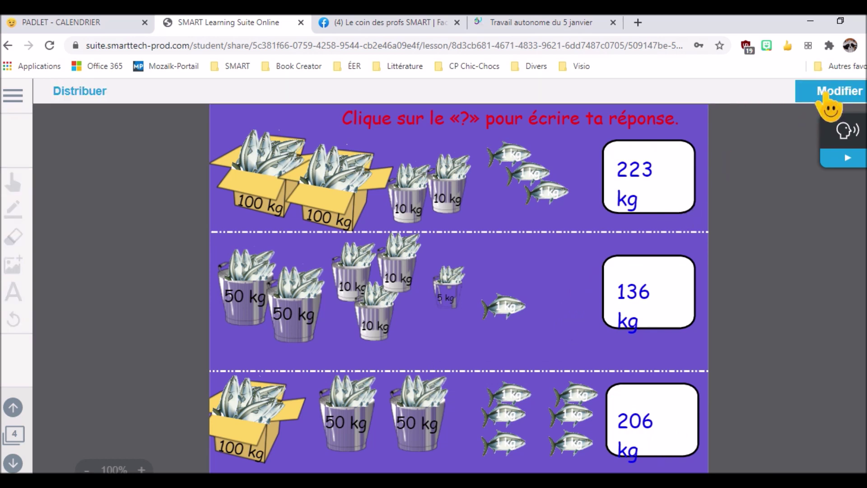
Step: Go to page 4 in the teacher's view of the lesson and open the student progress list for the Distribuer activity
{"action": "left_click", "coordinate": [17, 464]}
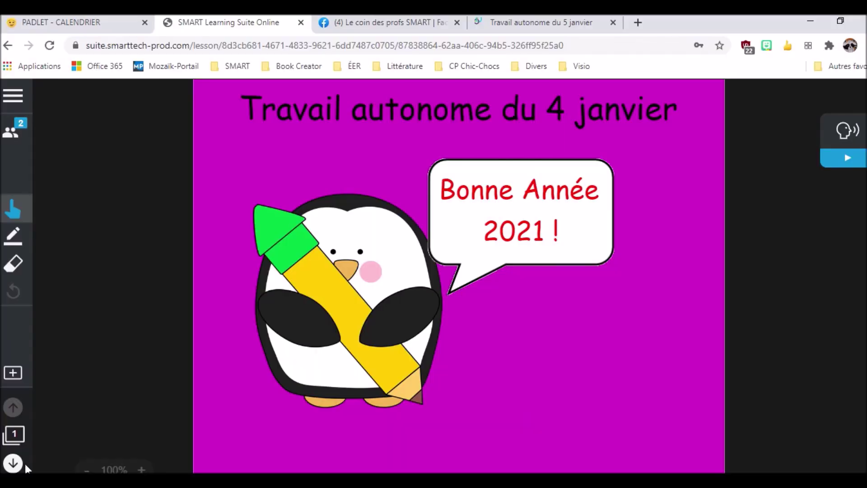
{"action": "left_click", "coordinate": [14, 465]}
{"action": "left_click", "coordinate": [13, 463]}
{"action": "left_click", "coordinate": [13, 464]}
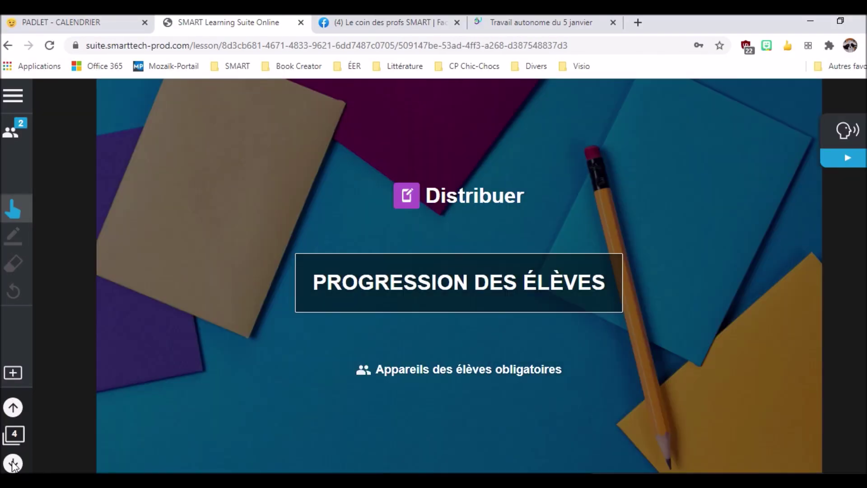
{"action": "left_click", "coordinate": [502, 301]}
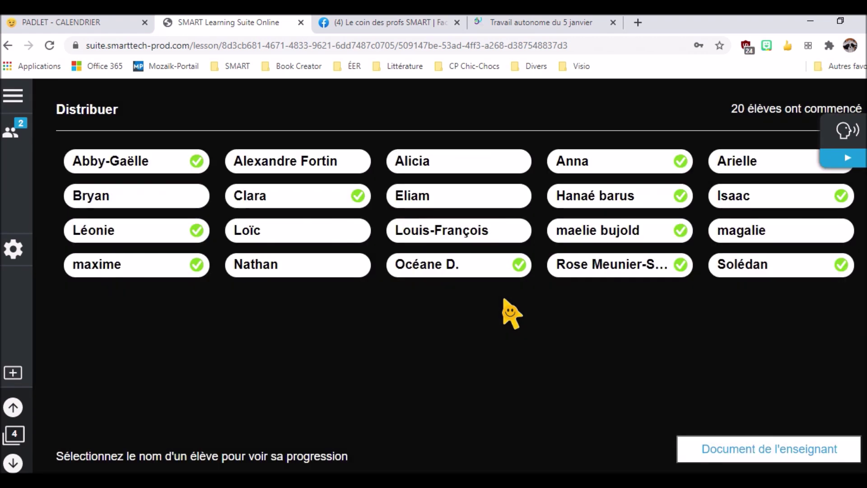
Step: Open the student's completed work with answers 223, 136 and 206, and draw a green freehand pen mark over the fish pictures
{"action": "left_click", "coordinate": [613, 199]}
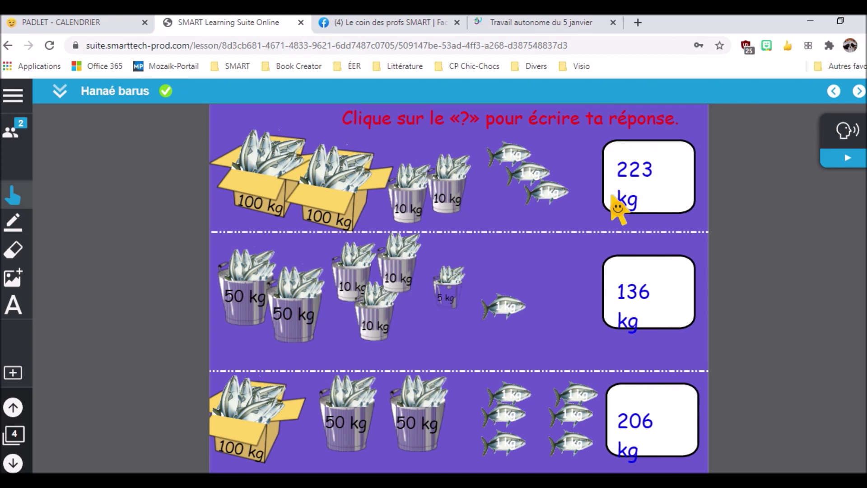
{"action": "left_click", "coordinate": [13, 222]}
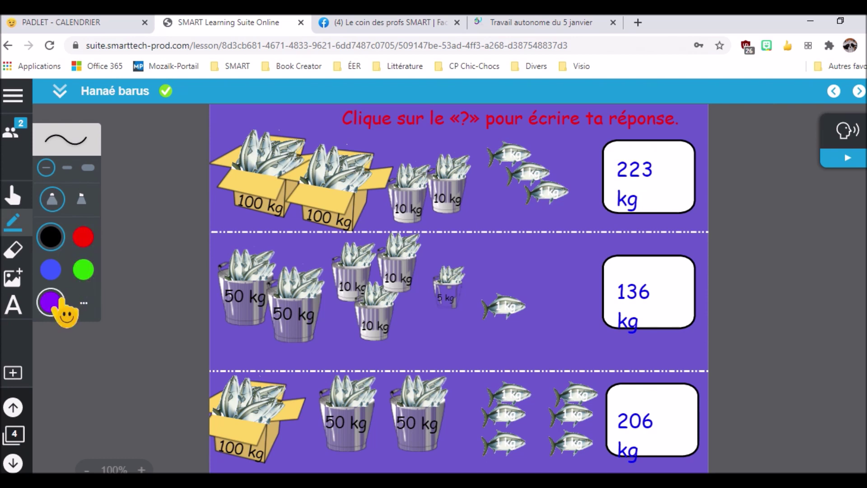
{"action": "left_click", "coordinate": [77, 274]}
{"action": "mouse_move", "coordinate": [500, 388]}
{"action": "left_mouse_down"}
{"action": "mouse_move", "coordinate": [501, 247]}
{"action": "mouse_move", "coordinate": [594, 310]}
{"action": "left_mouse_up"}
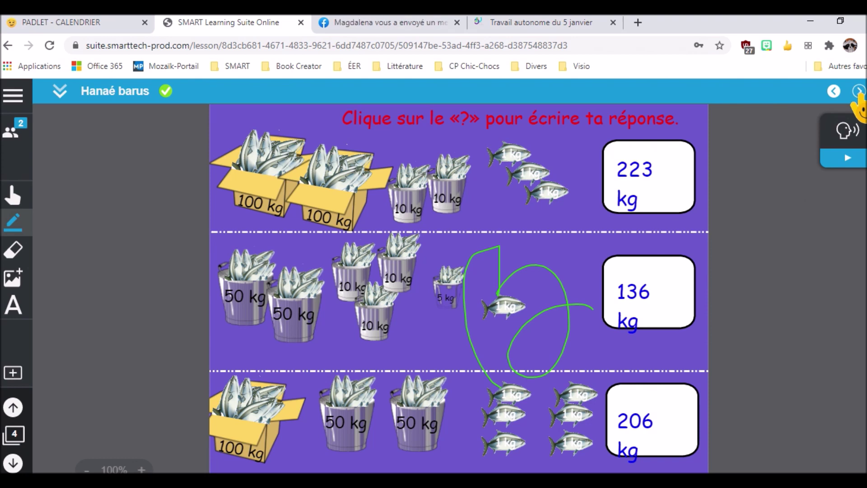
Step: Return to the student progress list, view the first listed student's work, and move on to the following student
{"action": "left_click", "coordinate": [60, 92]}
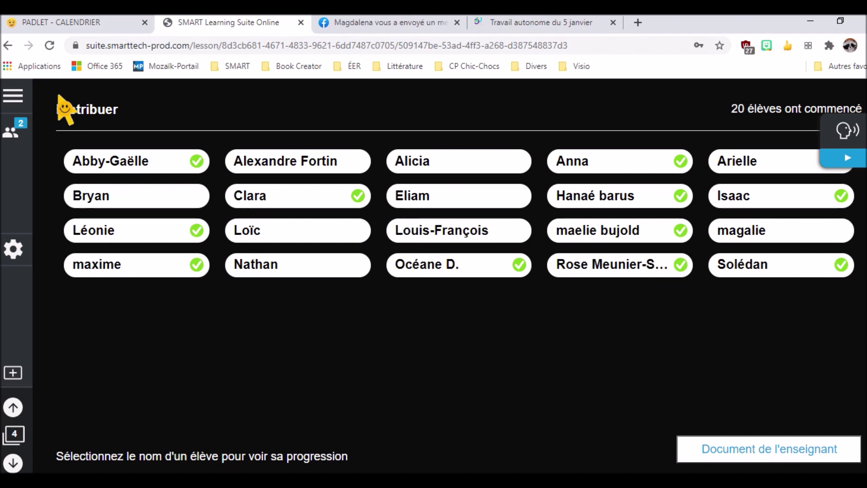
{"action": "left_click", "coordinate": [117, 163]}
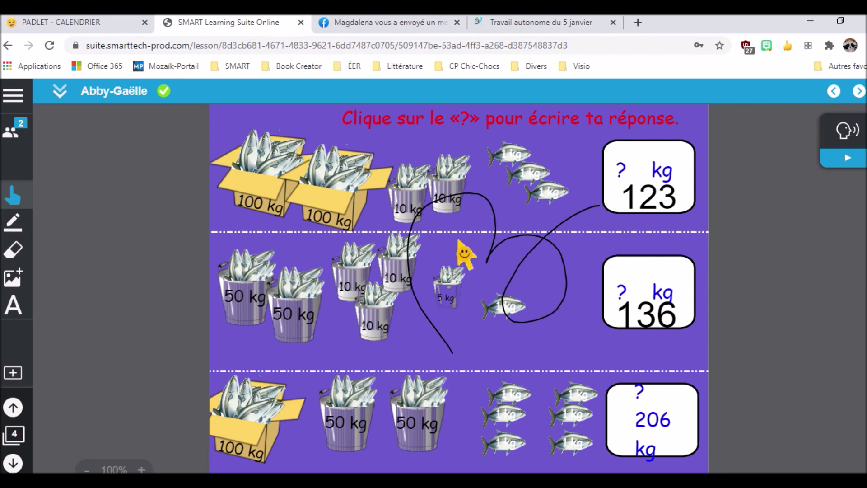
{"action": "left_click", "coordinate": [858, 92]}
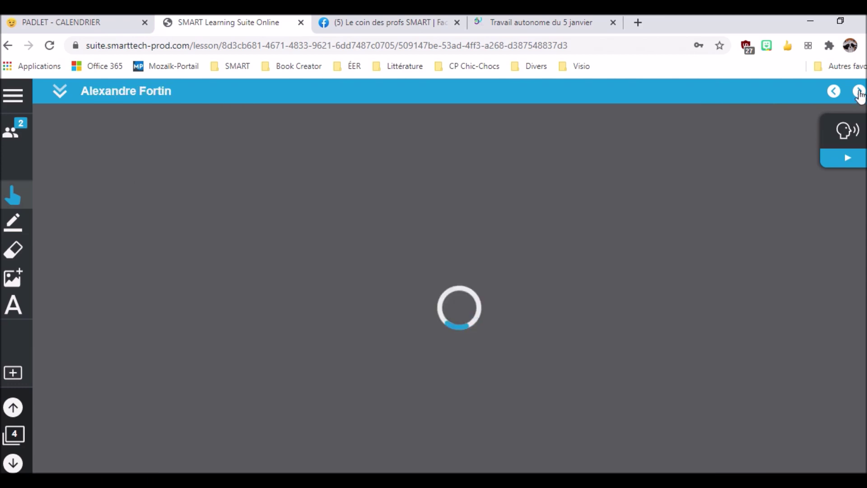